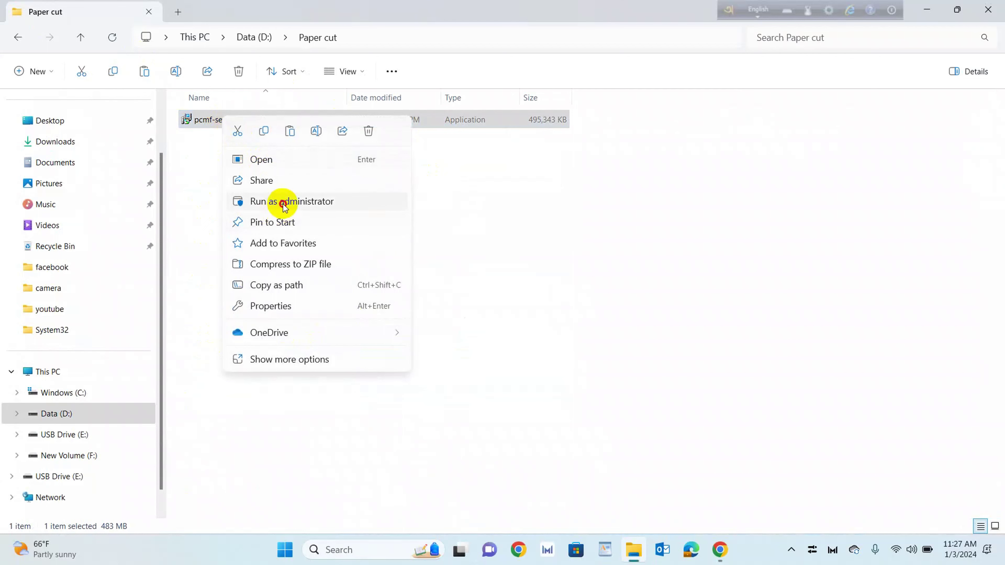
# Run the pcmf-setup-19.2.2.53440 installer as administrator from File Explorer
pyautogui.click(281, 203)
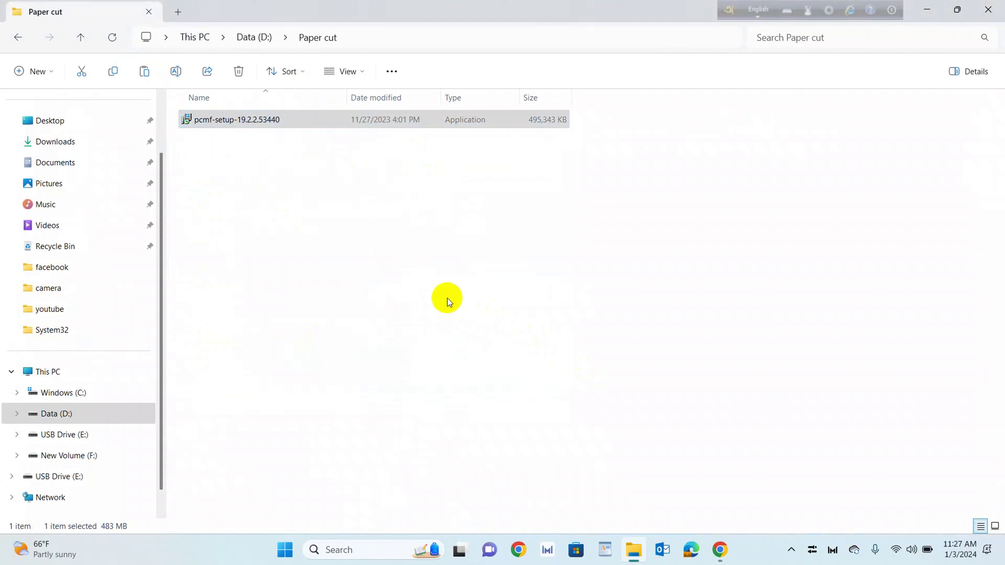
pyautogui.rightClick(218, 122)
pyautogui.click(278, 205)
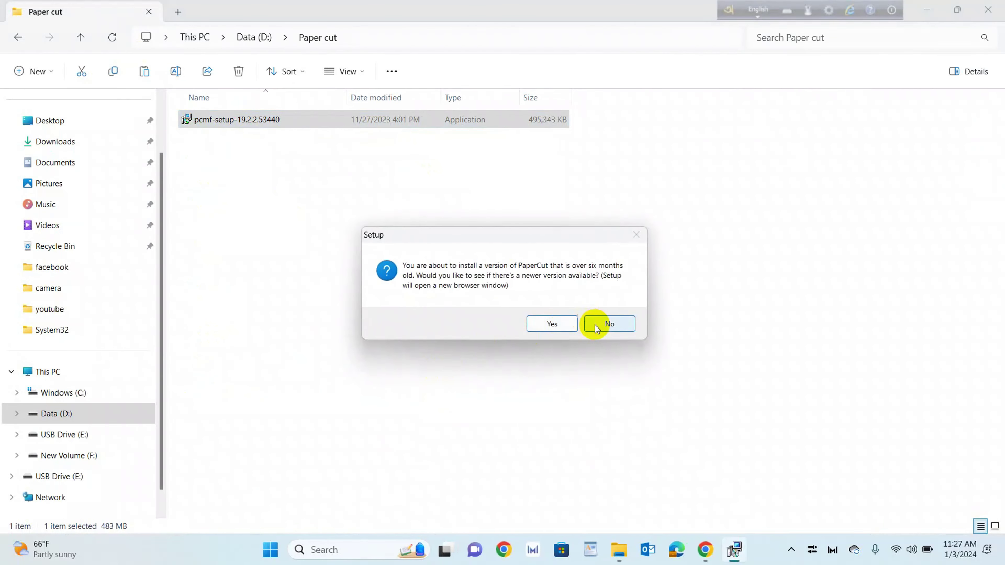
# Skip the update check, dismiss the 32-bit notice, accept the license and keep C:\Program Files\PaperCut MF
pyautogui.click(597, 325)
pyautogui.click(600, 333)
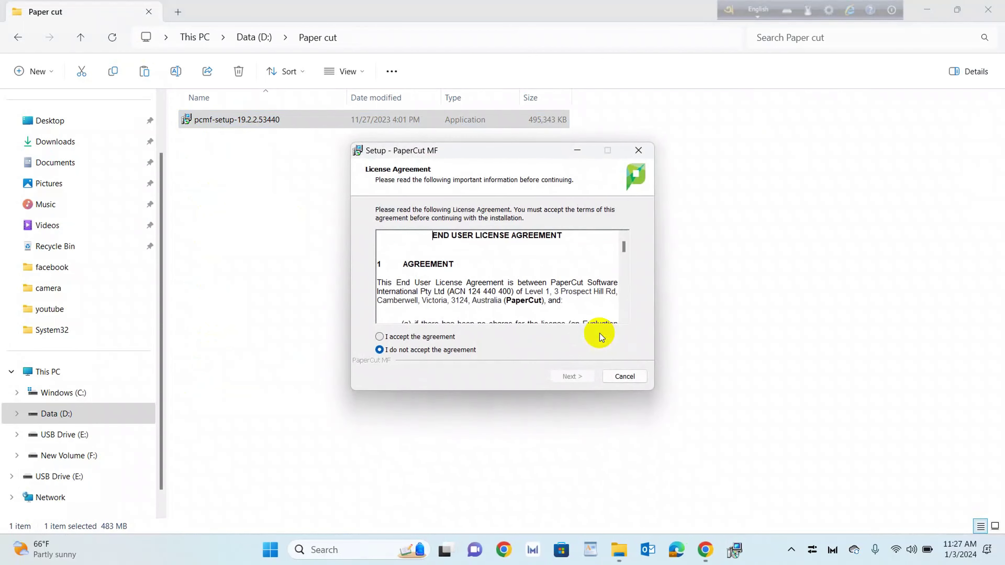
pyautogui.click(403, 337)
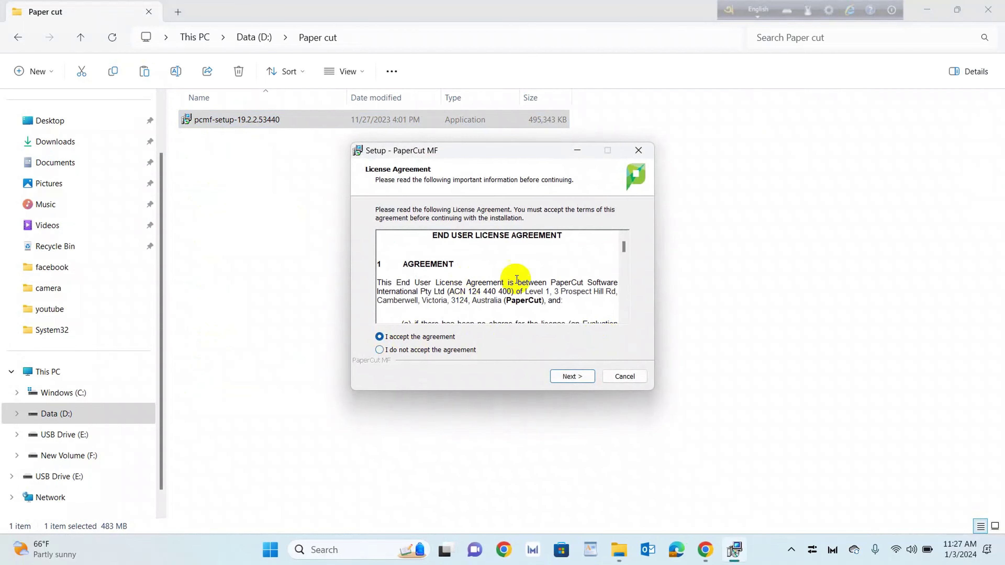
pyautogui.scroll(-3, 515, 280)
pyautogui.moveTo(625, 253); pyautogui.dragTo(624, 311)
pyautogui.click(573, 375)
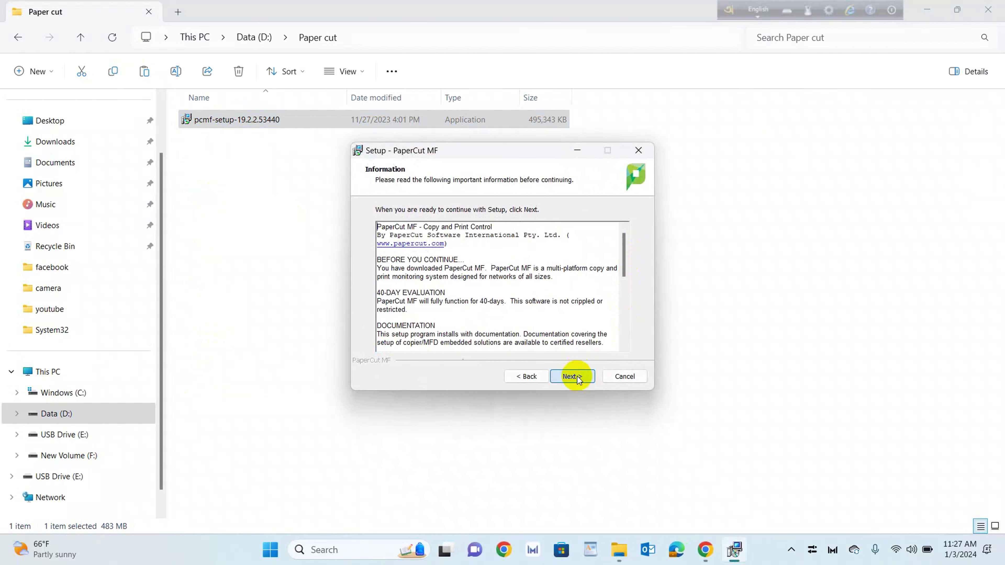
pyautogui.click(577, 376)
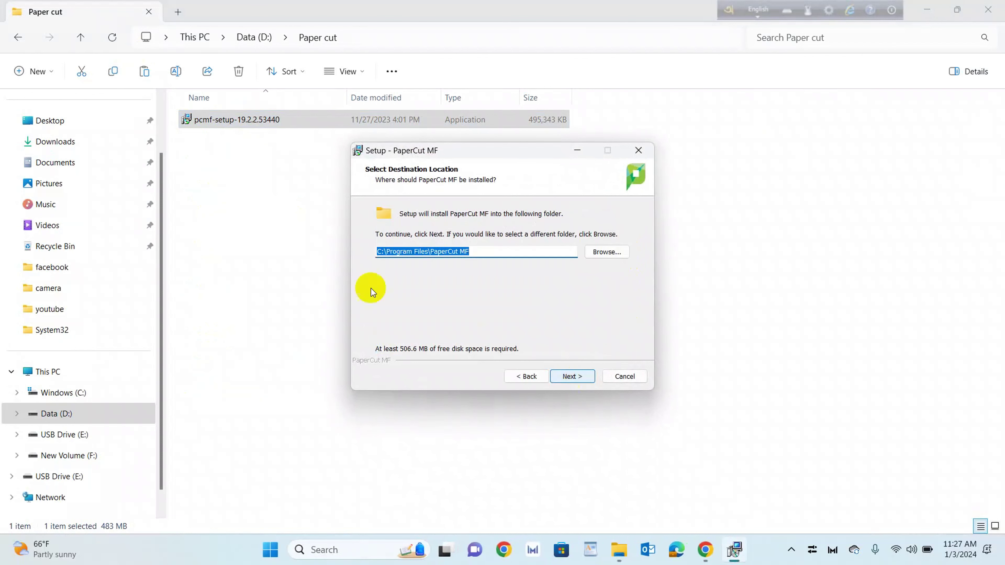
pyautogui.click(577, 378)
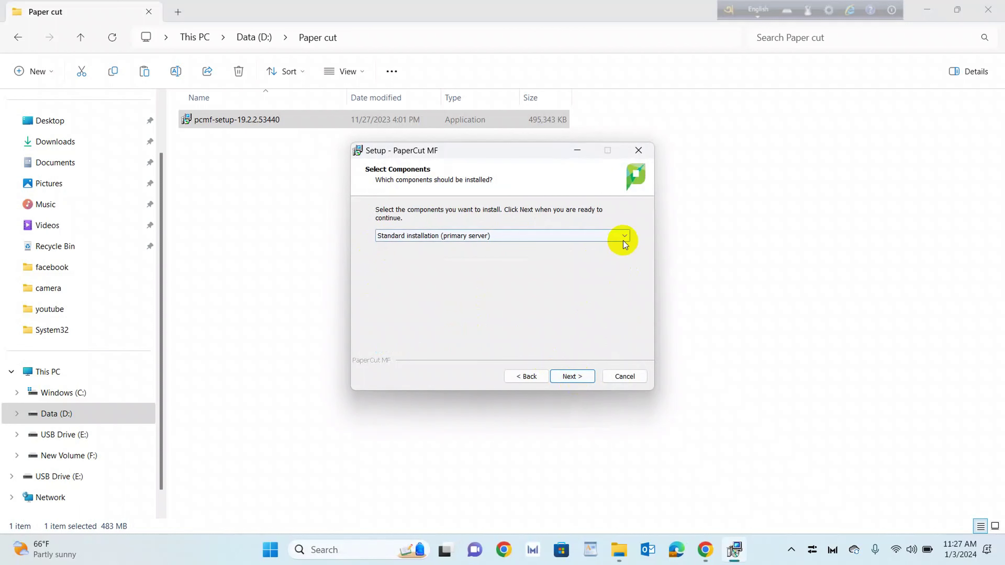
# Keep the standard primary server installation with a desktop shortcut and start installing
pyautogui.click(621, 240)
pyautogui.click(483, 305)
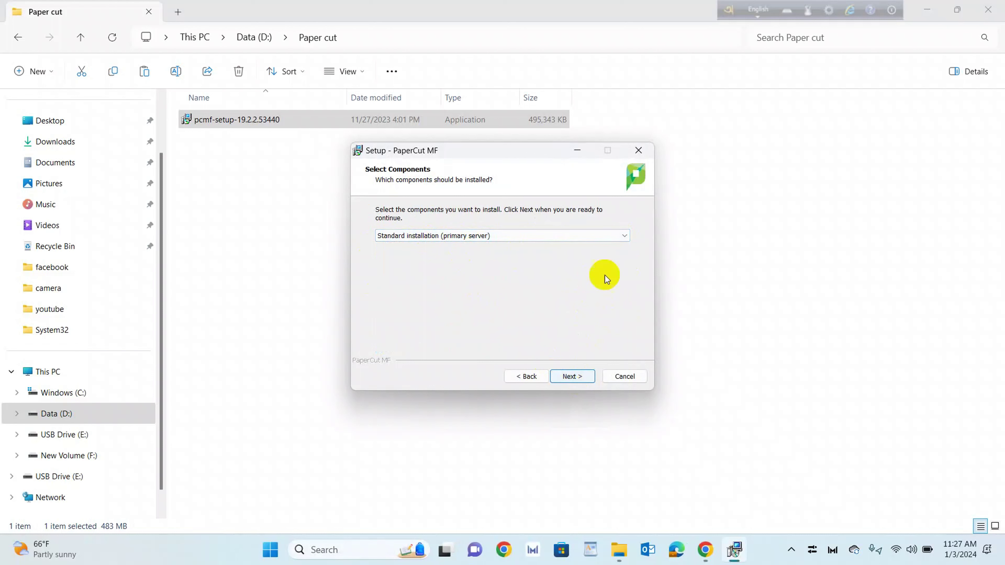
pyautogui.click(575, 377)
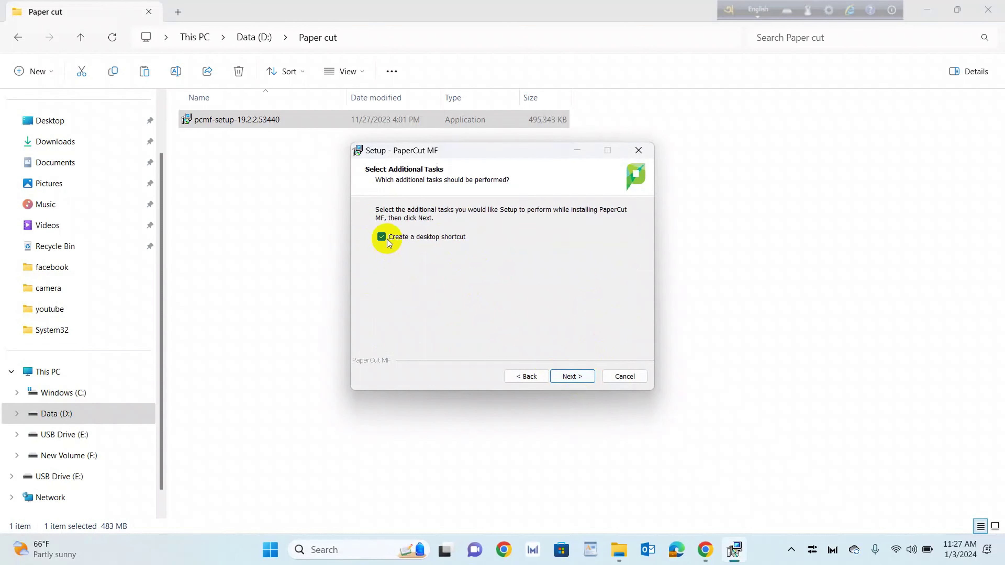
pyautogui.click(569, 376)
pyautogui.scroll(-2, 518, 284)
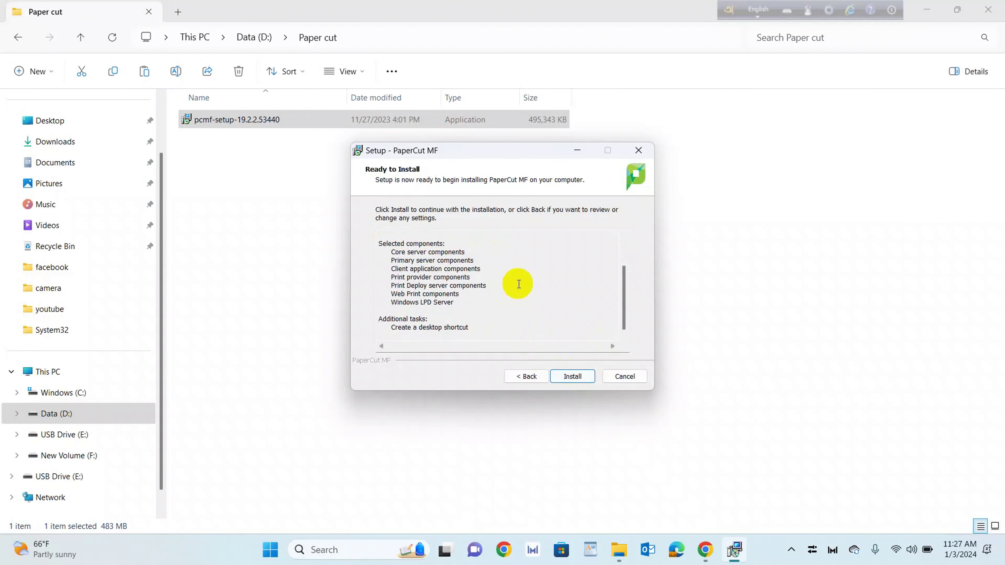
pyautogui.scroll(2, 518, 284)
pyautogui.scroll(-2, 518, 284)
pyautogui.scroll(2, 518, 284)
pyautogui.scroll(-2, 518, 284)
pyautogui.click(574, 378)
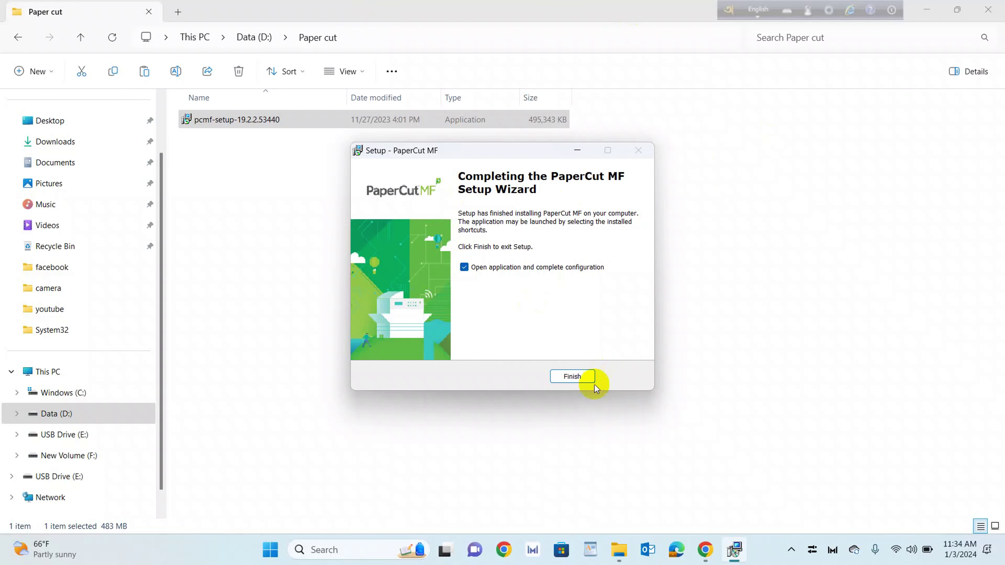
# Finish setup with 'Open application and complete configuration' kept checked
pyautogui.click(572, 376)
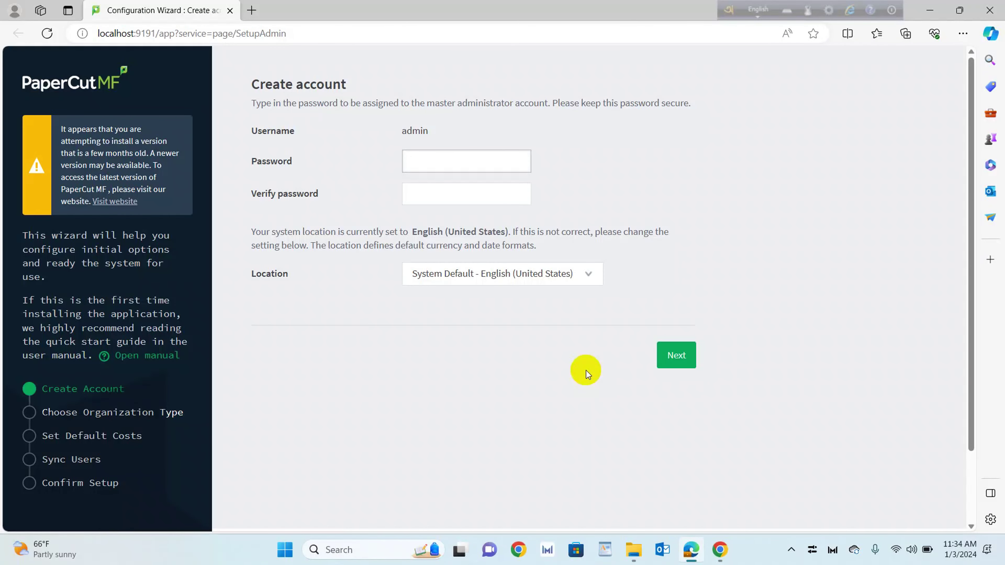
# Set and confirm the admin account password, declining to save it in the browser
pyautogui.write('password')
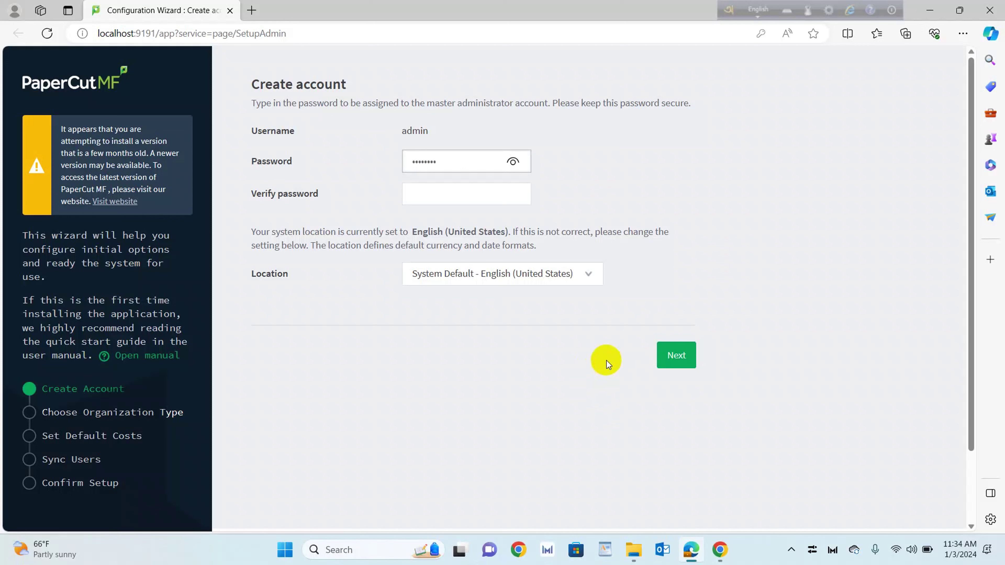
pyautogui.click(486, 197)
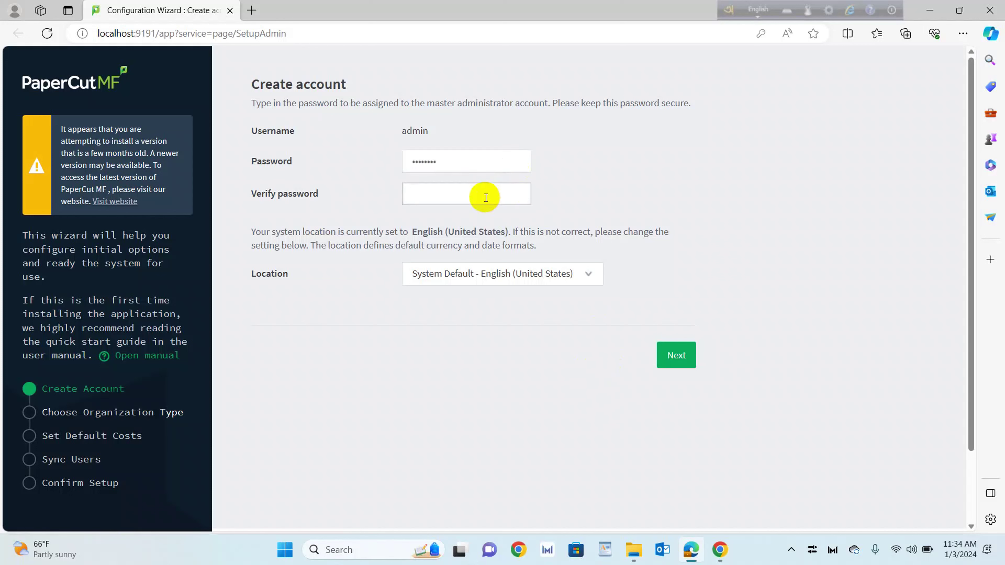
pyautogui.write('password')
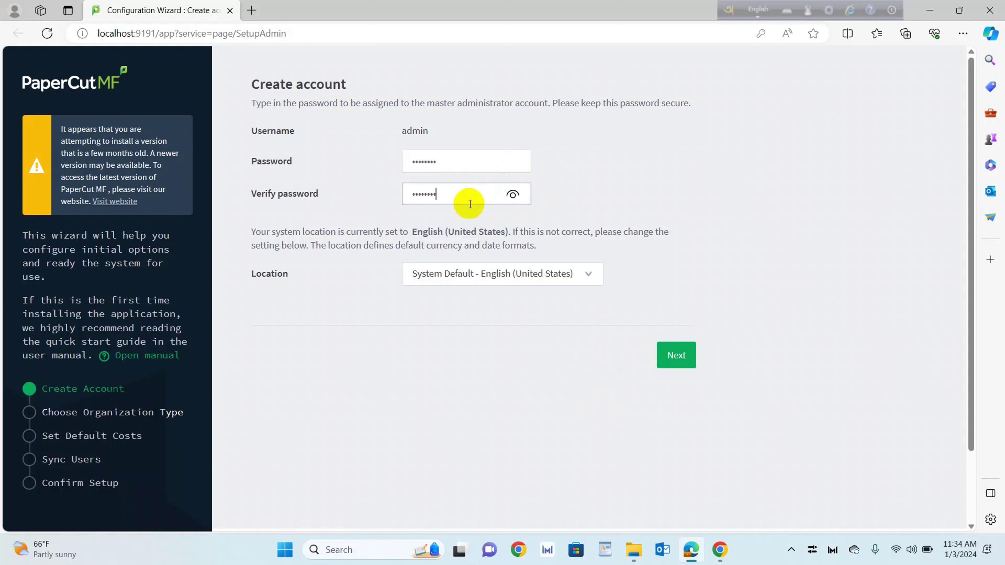
pyautogui.click(678, 358)
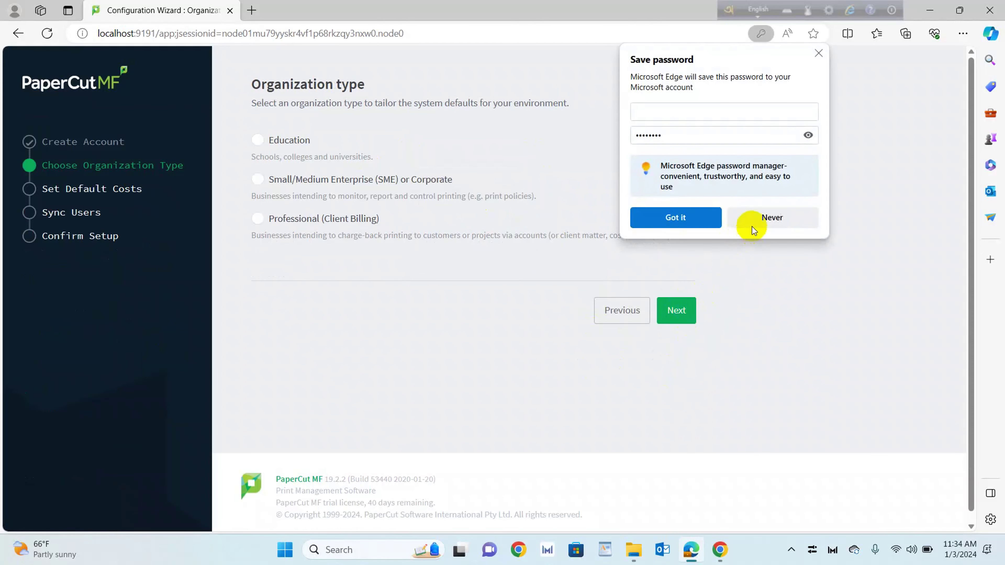
pyautogui.click(753, 224)
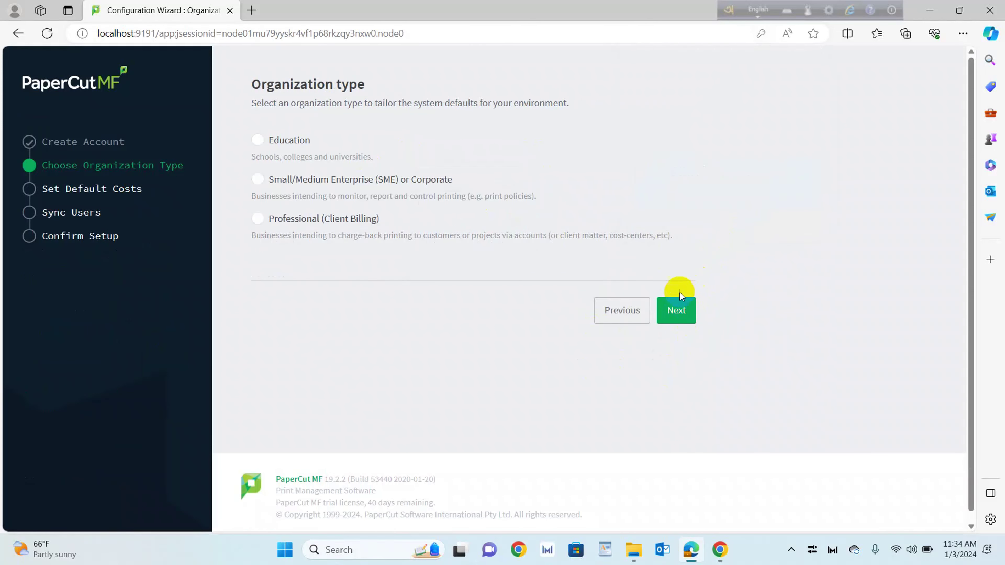
# Choose Small/Medium Enterprise, keep $0.00 page costs, and import all users
pyautogui.click(258, 180)
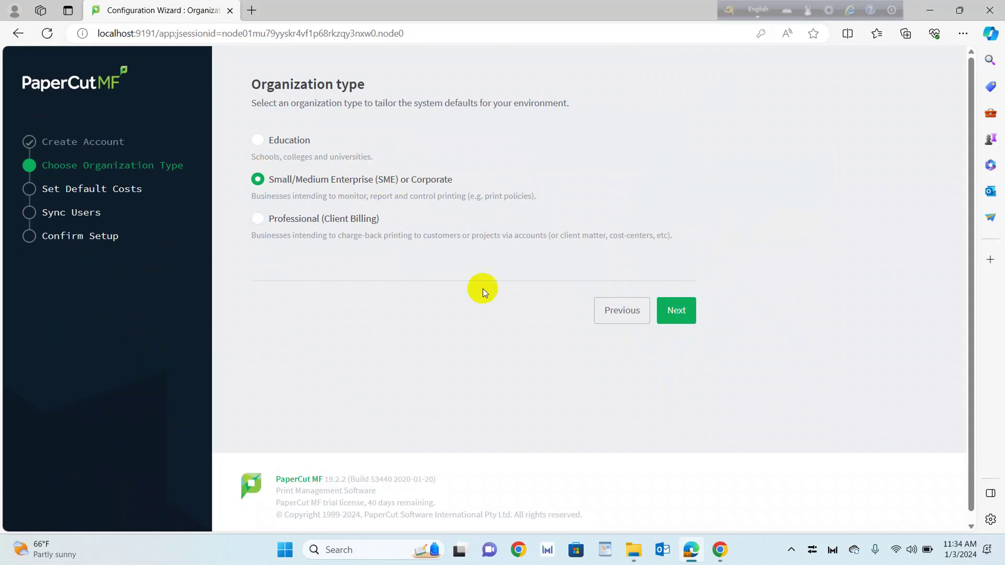
pyautogui.click(674, 312)
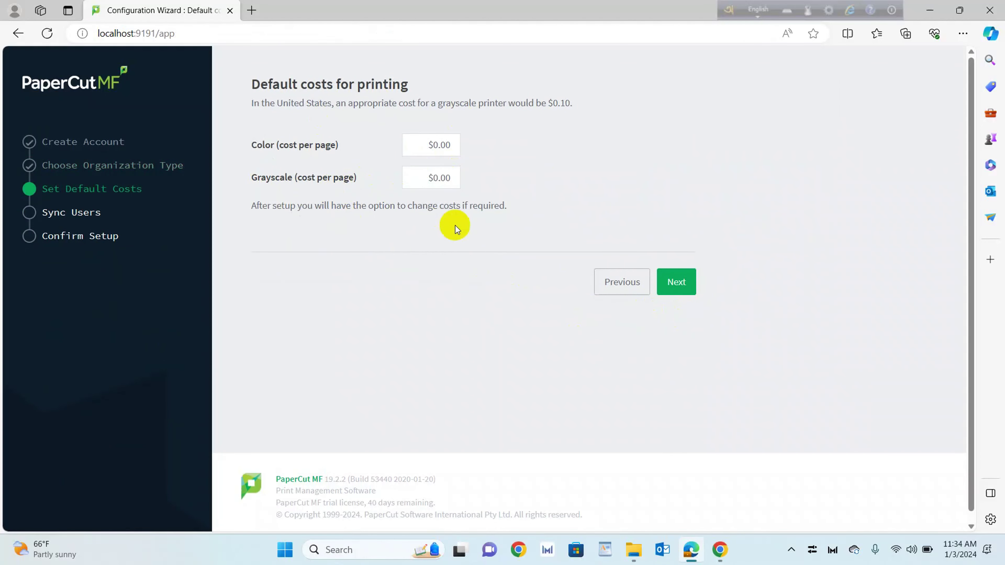
pyautogui.click(688, 281)
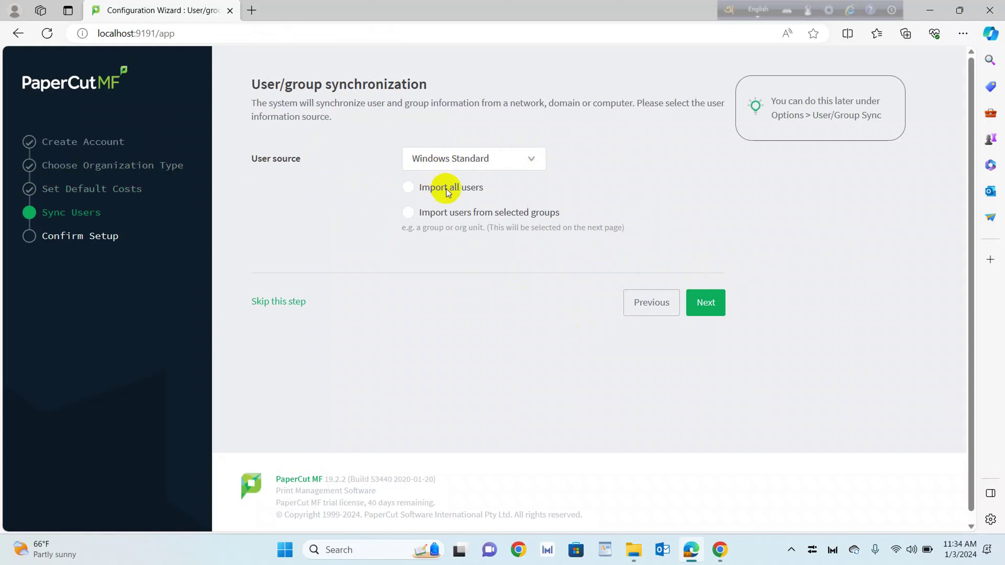
pyautogui.click(409, 187)
pyautogui.click(408, 212)
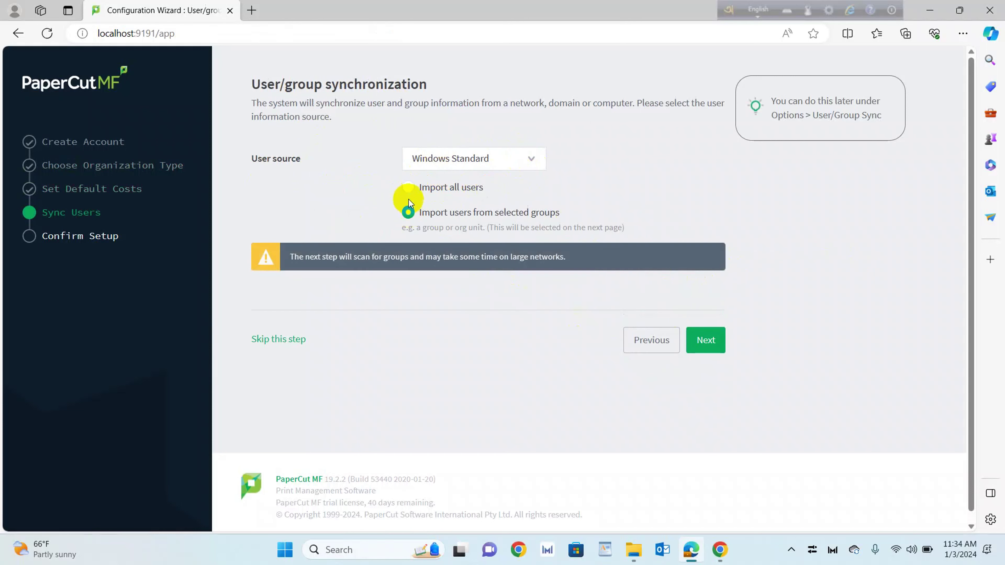
pyautogui.click(409, 188)
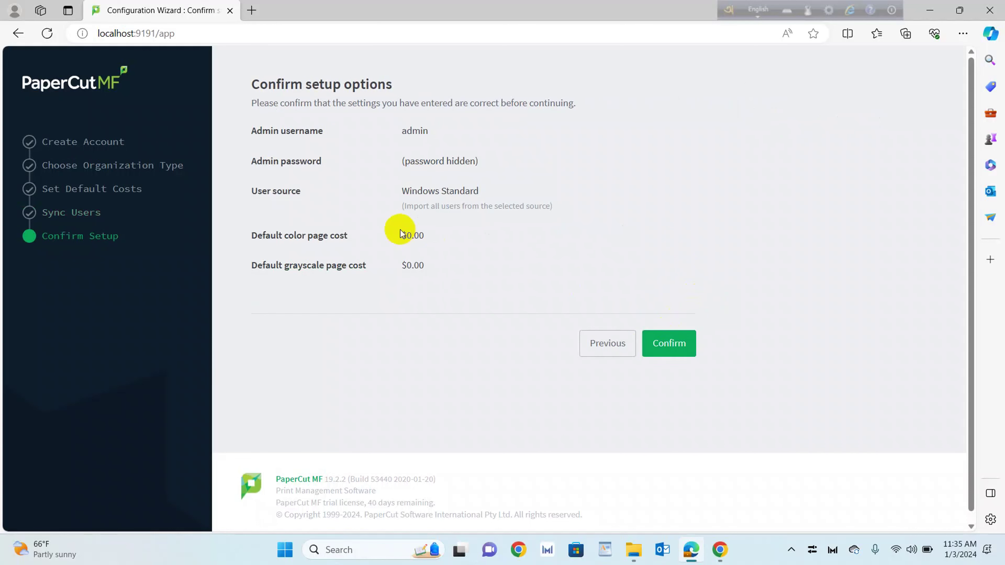
# Confirm the setup, close the import window after 5 users load, and log in
pyautogui.click(50, 311)
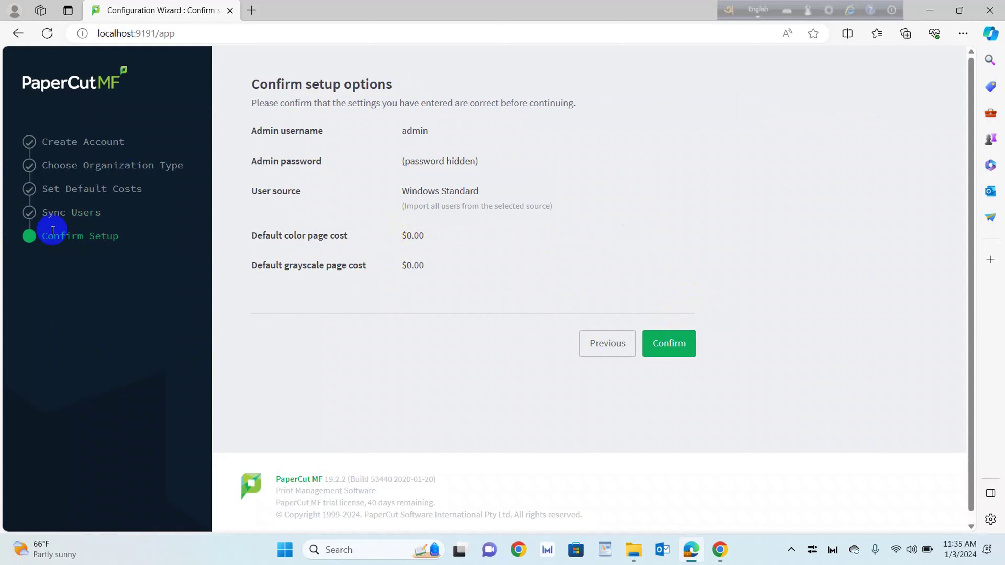
pyautogui.click(659, 343)
pyautogui.click(658, 342)
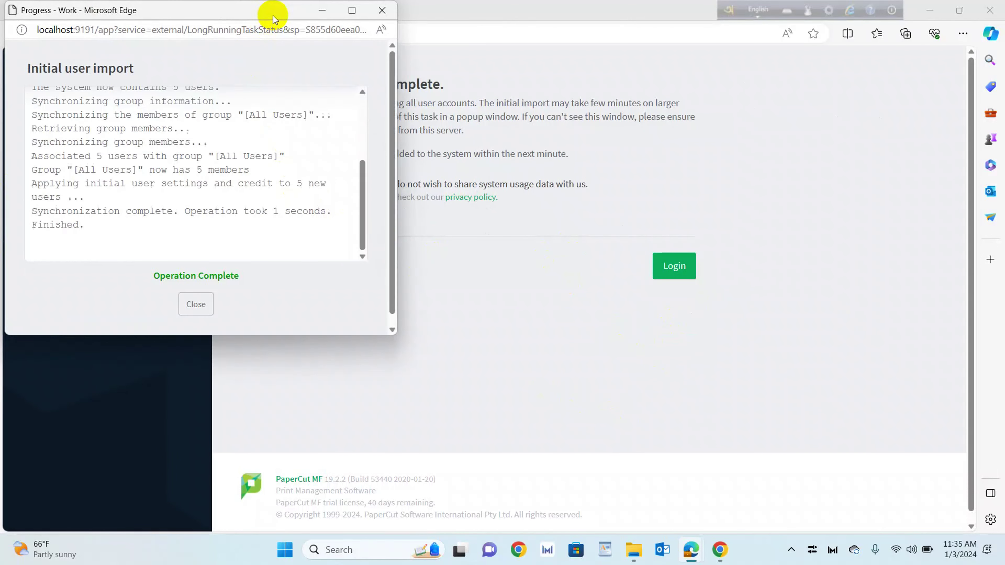
pyautogui.scroll(3, 225, 224)
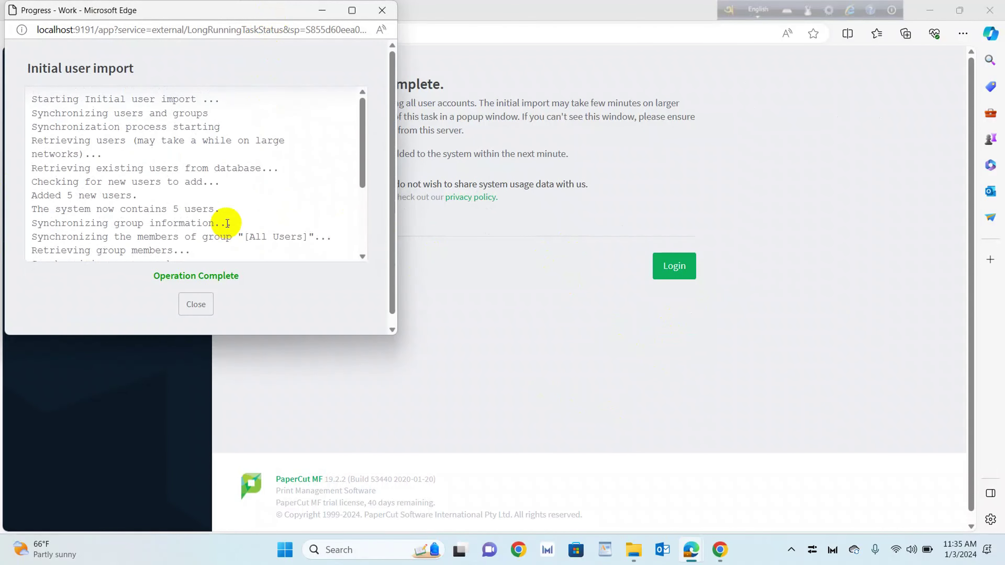
pyautogui.scroll(-1, 217, 229)
pyautogui.click(194, 304)
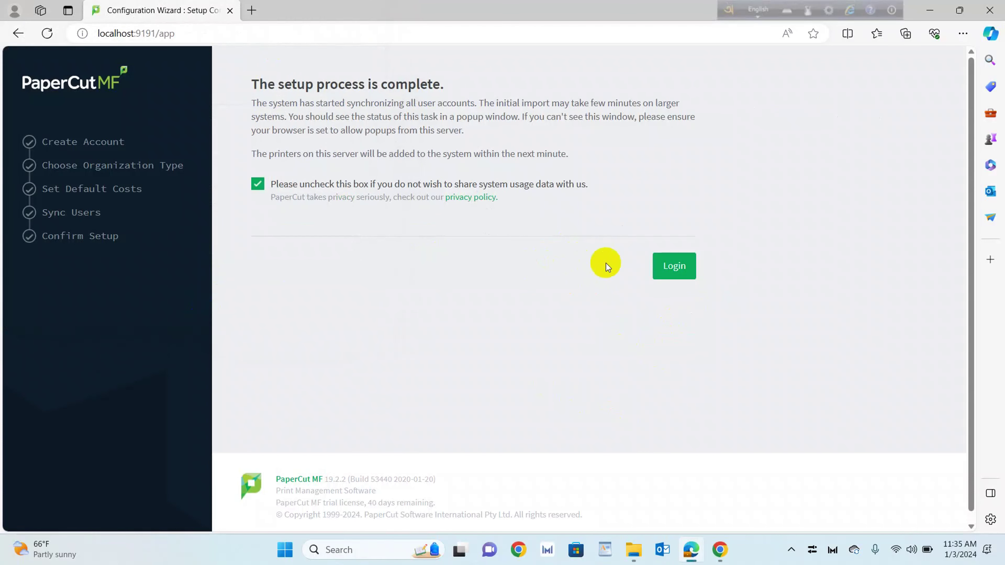
pyautogui.click(675, 265)
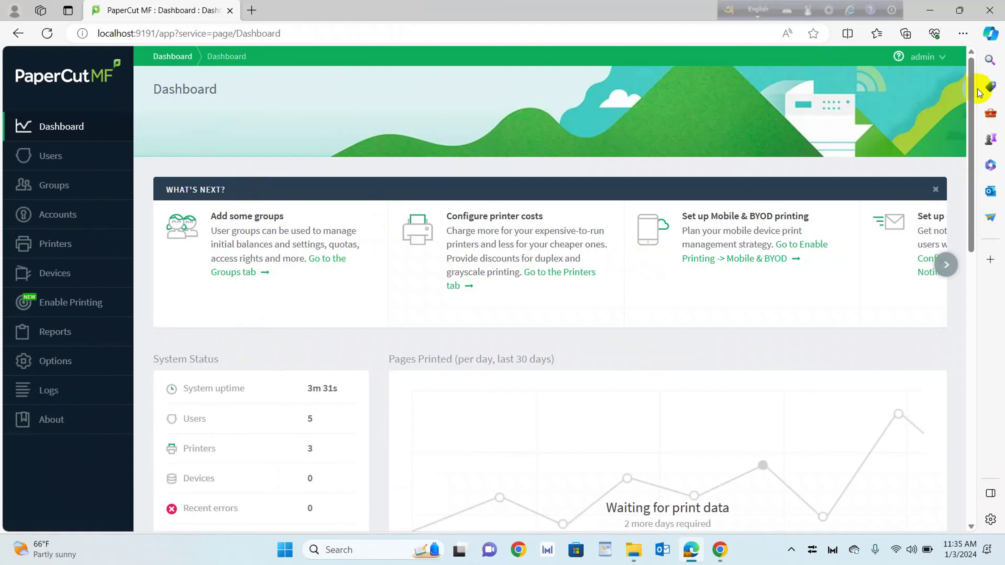
# Log out of the admin session and log back in as admin
pyautogui.click(941, 60)
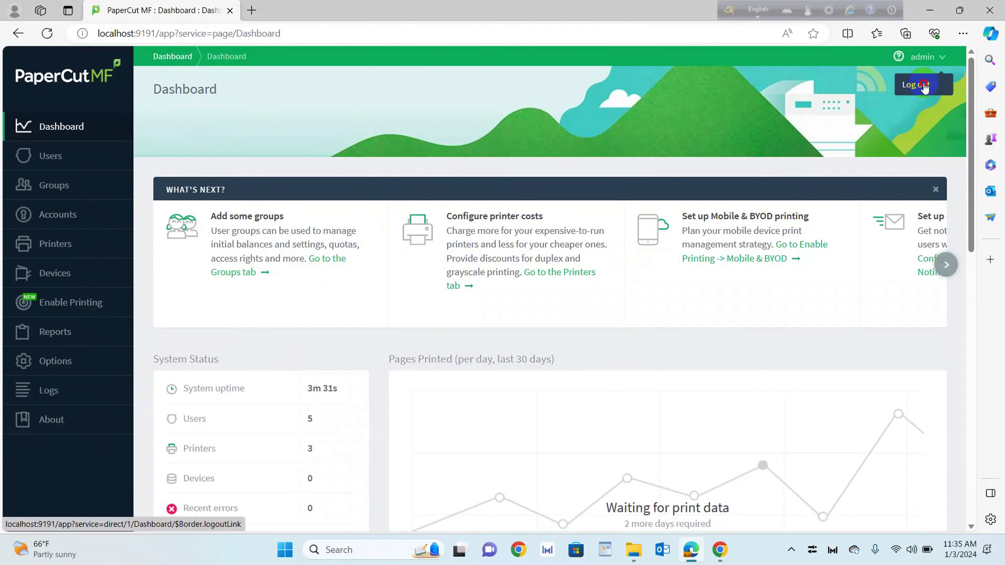
pyautogui.click(914, 84)
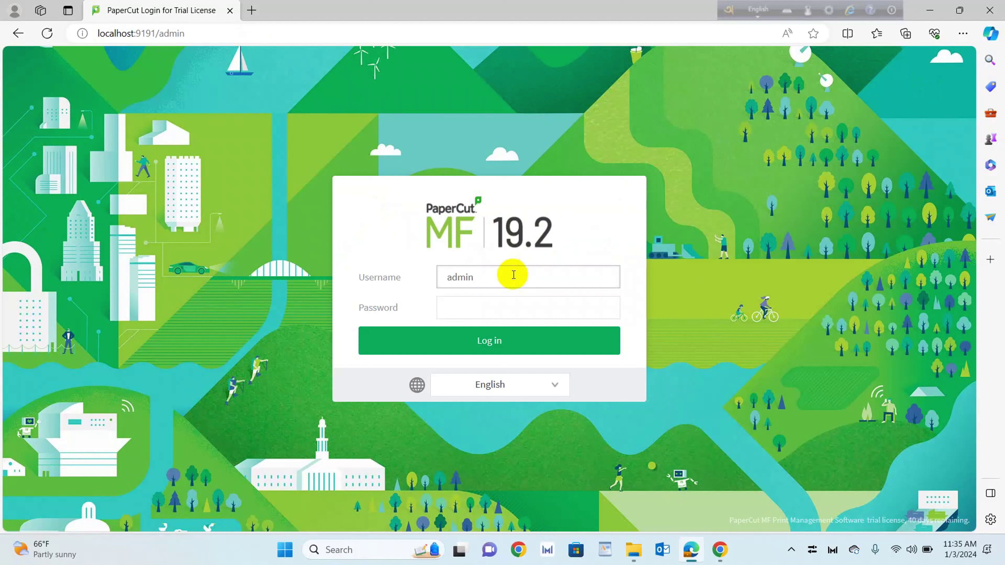
pyautogui.press('Tab')
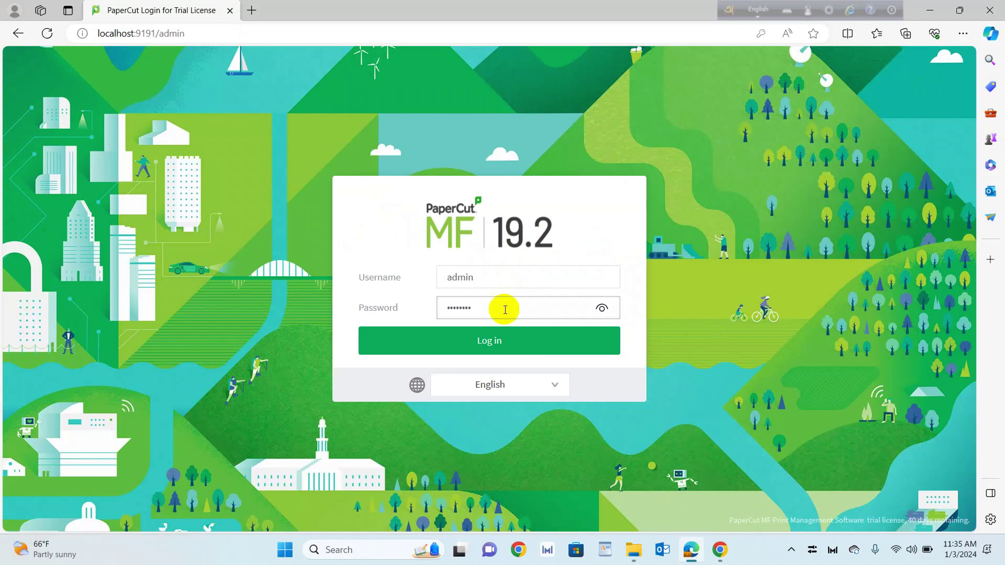
pyautogui.click(499, 339)
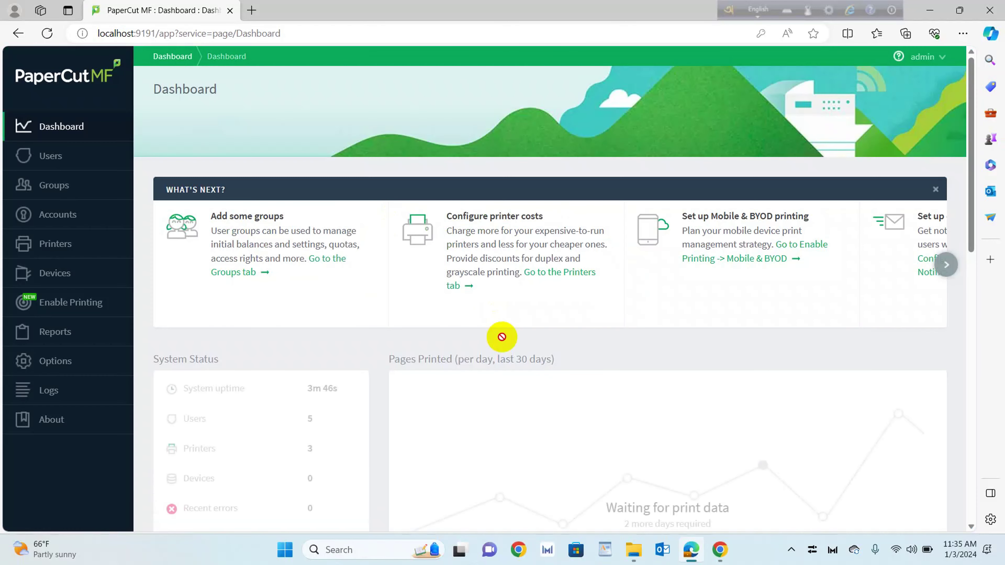